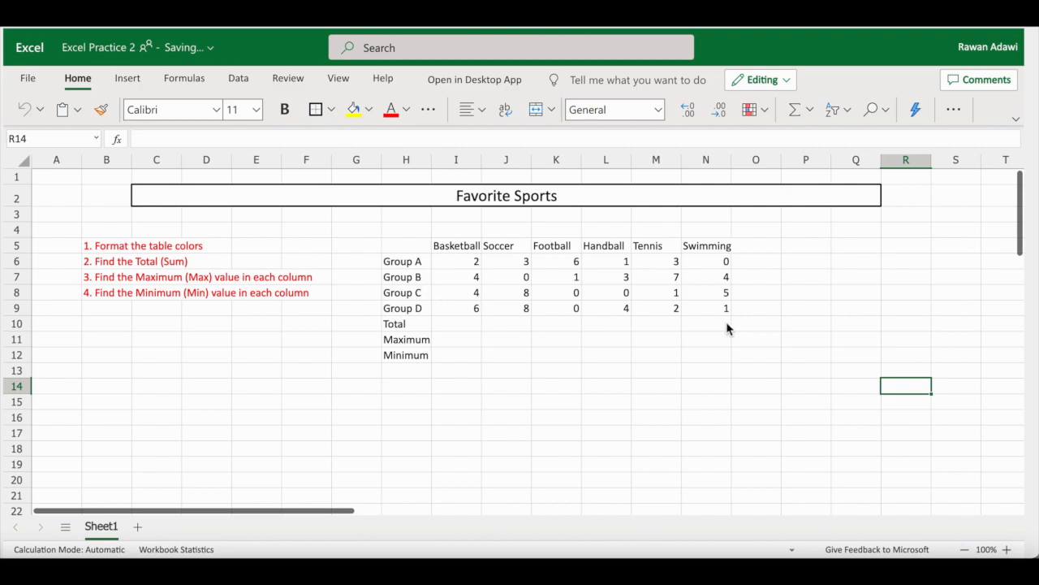
# Format the range H5:N12 as a table with headers, using the dark style with a green header and blue banded rows.
pyautogui.moveTo(406, 246); pyautogui.dragTo(716, 362)
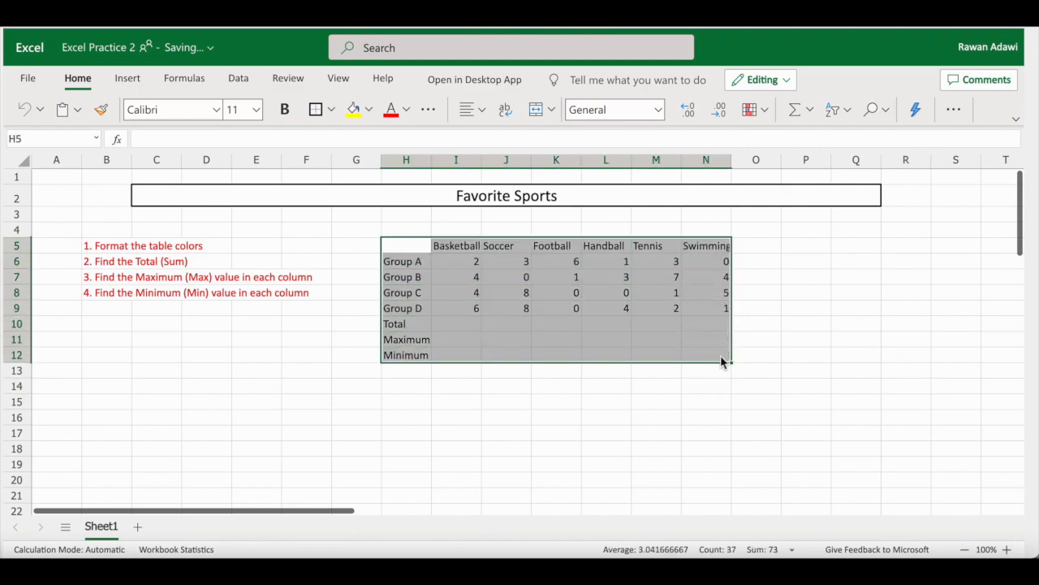
pyautogui.click(955, 110)
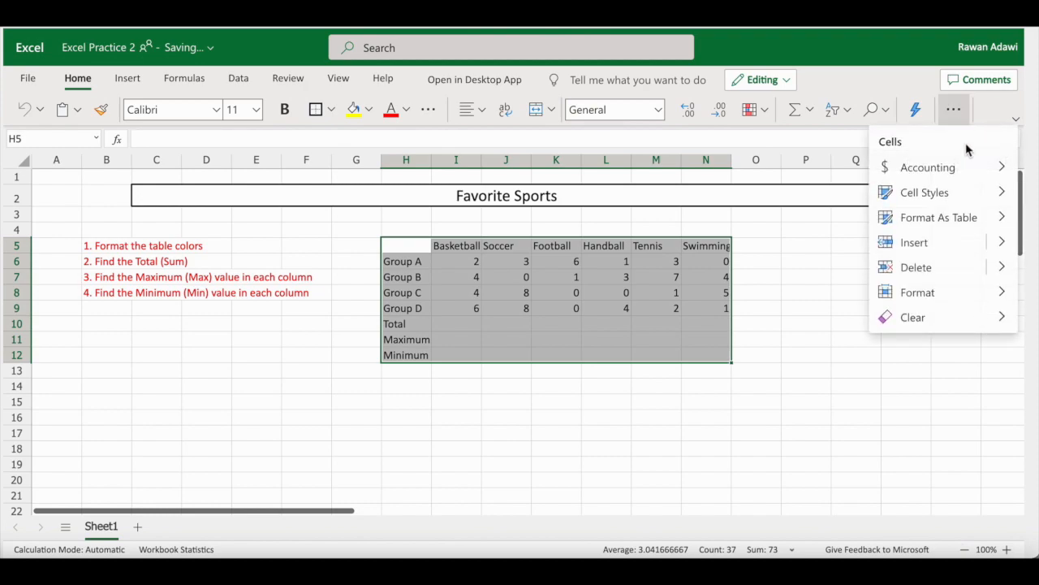
pyautogui.click(942, 220)
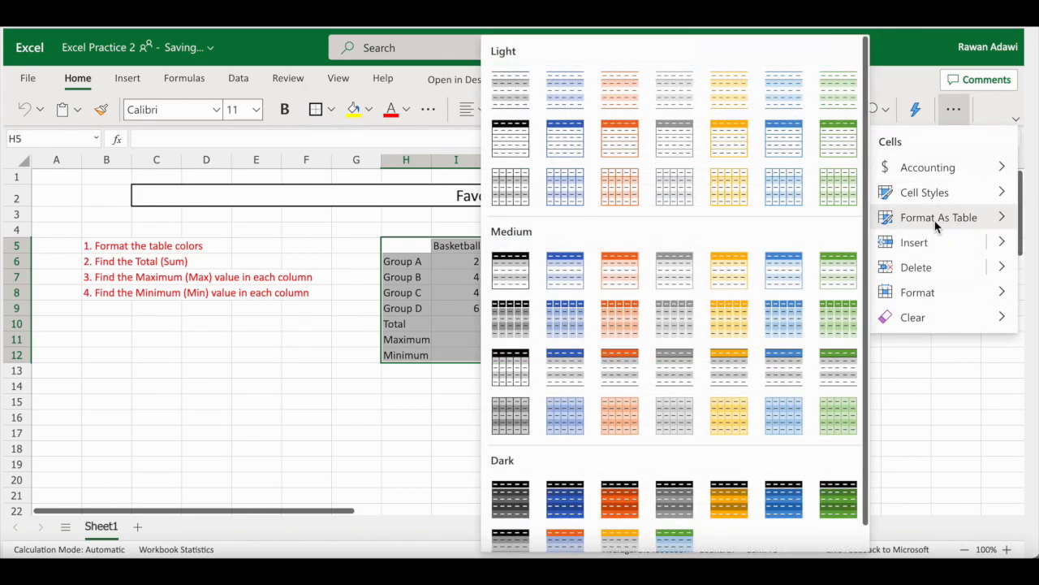
pyautogui.scroll(-1, 597, 367)
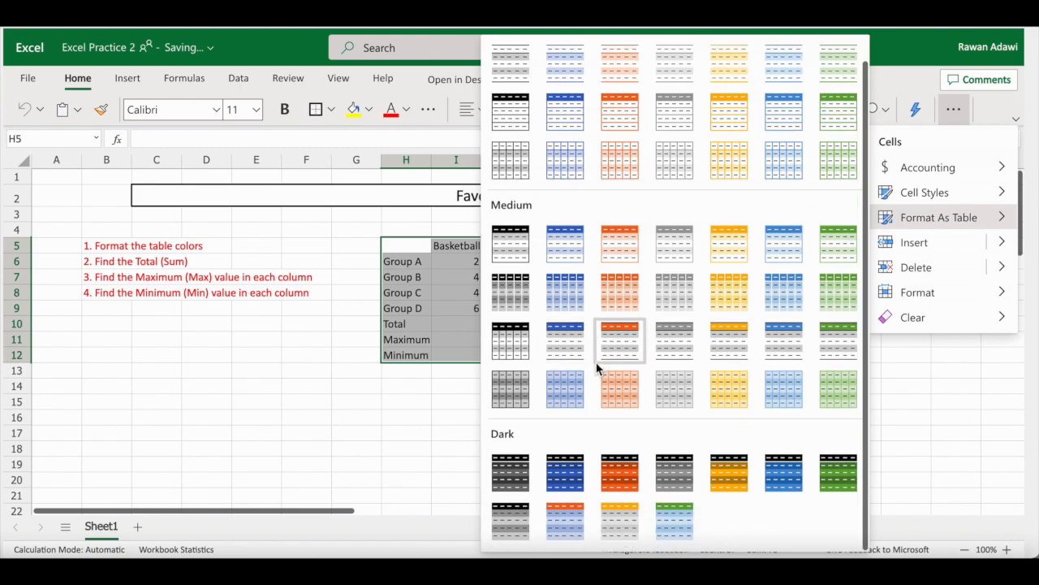
pyautogui.click(674, 521)
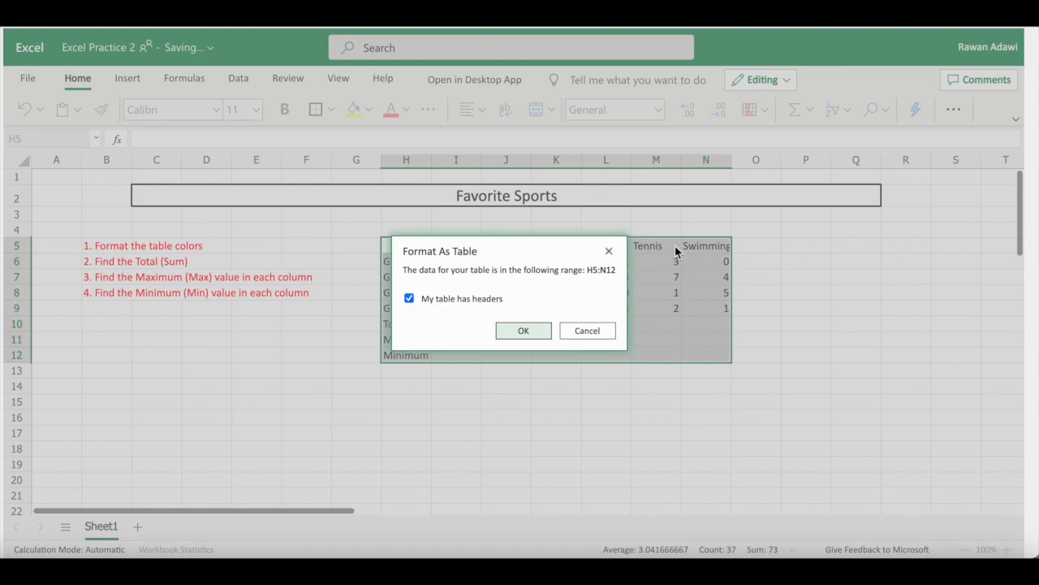
pyautogui.click(540, 336)
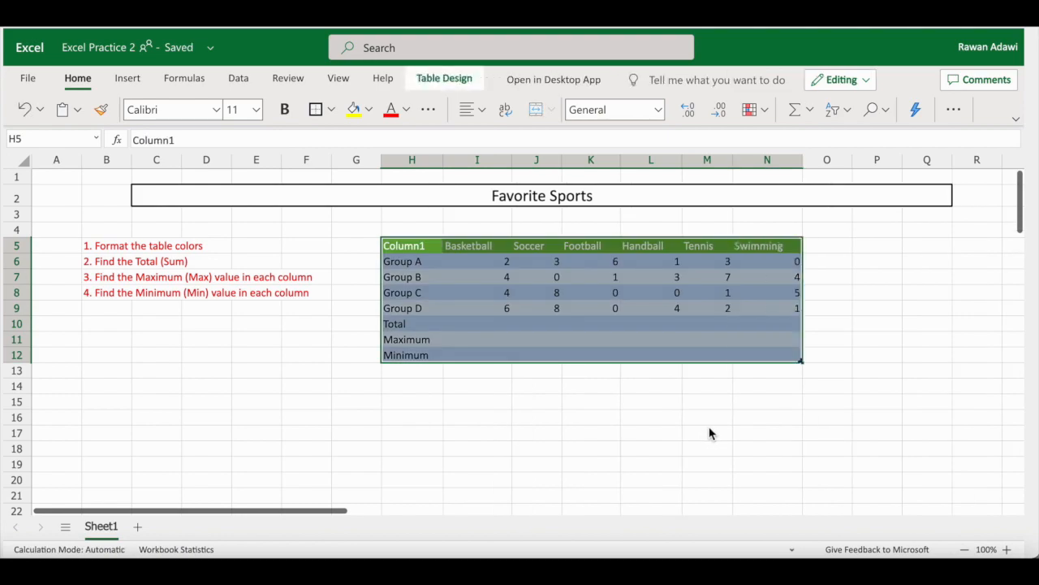
pyautogui.click(706, 386)
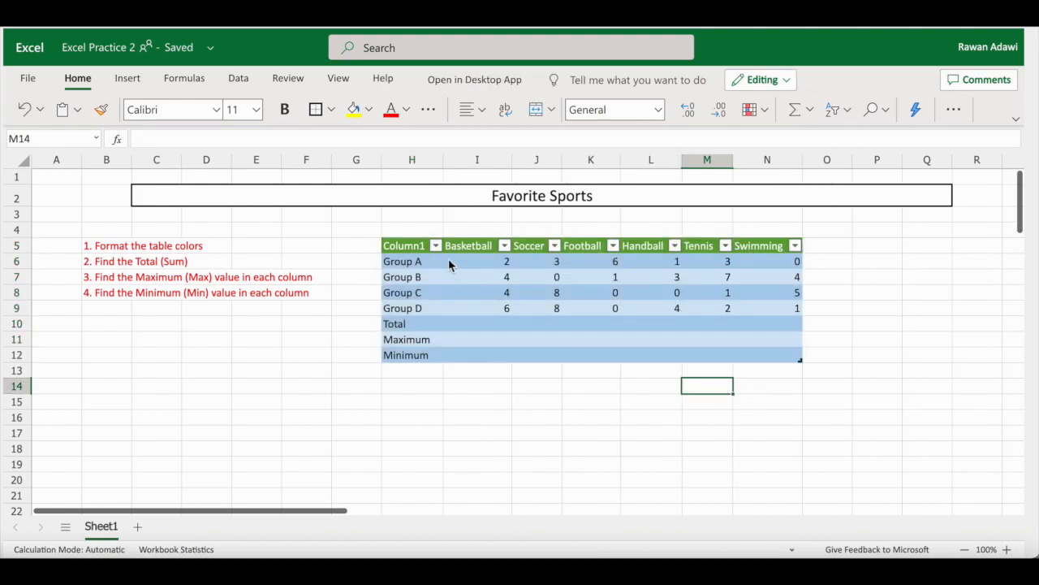
pyautogui.click(527, 403)
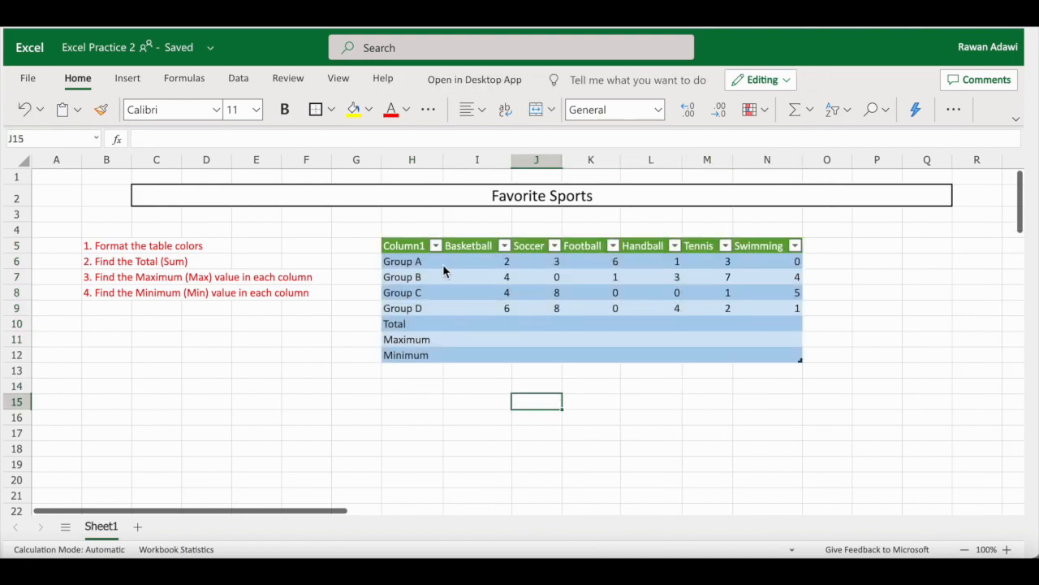
# Center the contents of the table body, H6:N12, horizontally.
pyautogui.moveTo(408, 263); pyautogui.dragTo(794, 360)
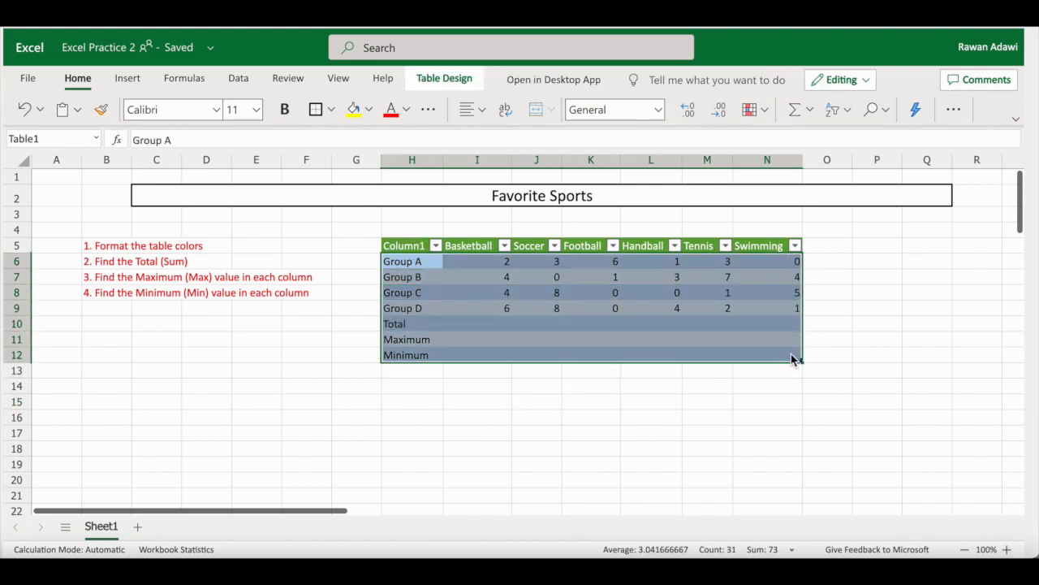
pyautogui.click(475, 111)
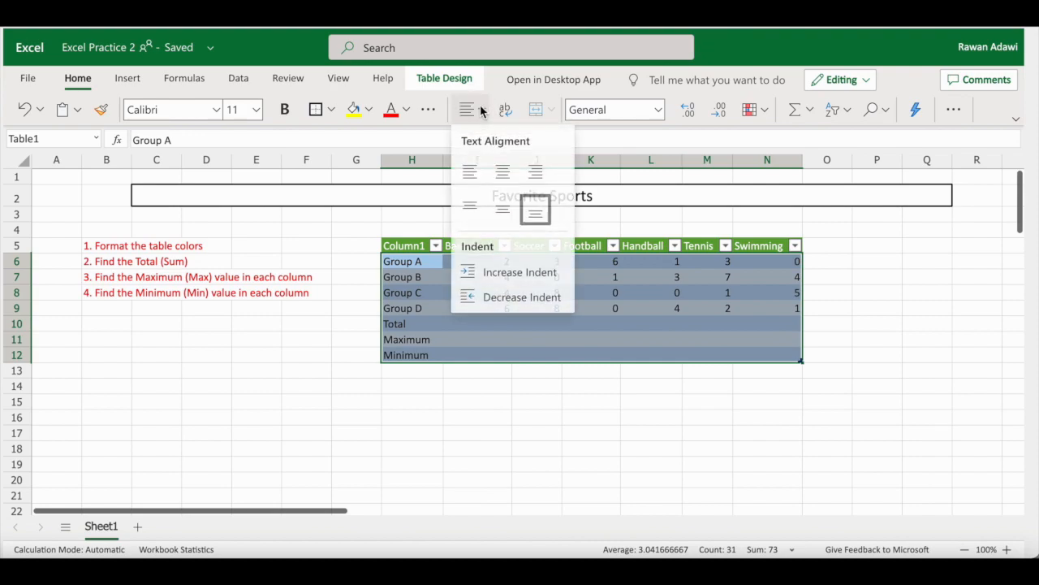
pyautogui.click(502, 172)
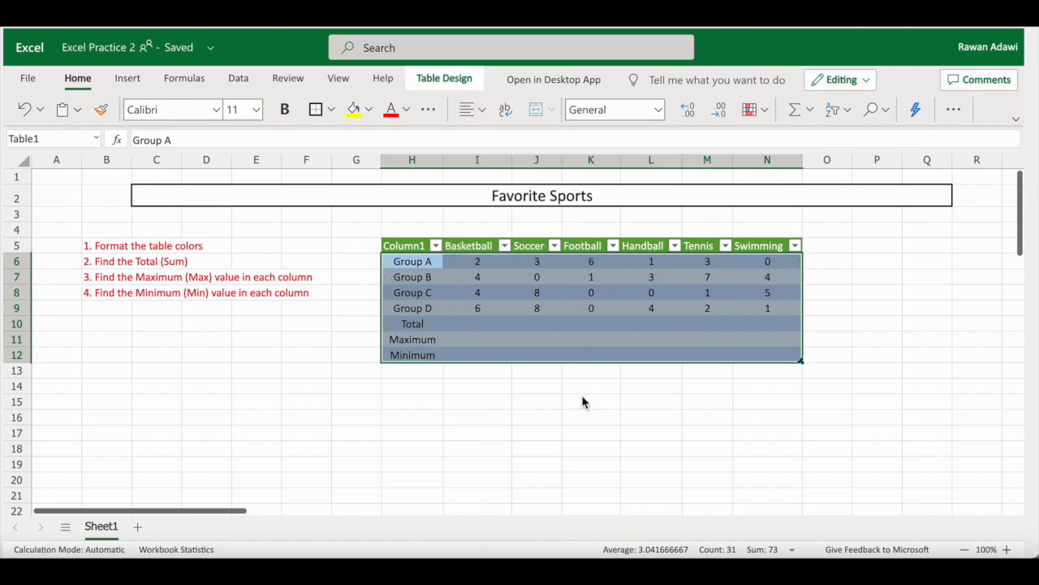
pyautogui.click(581, 398)
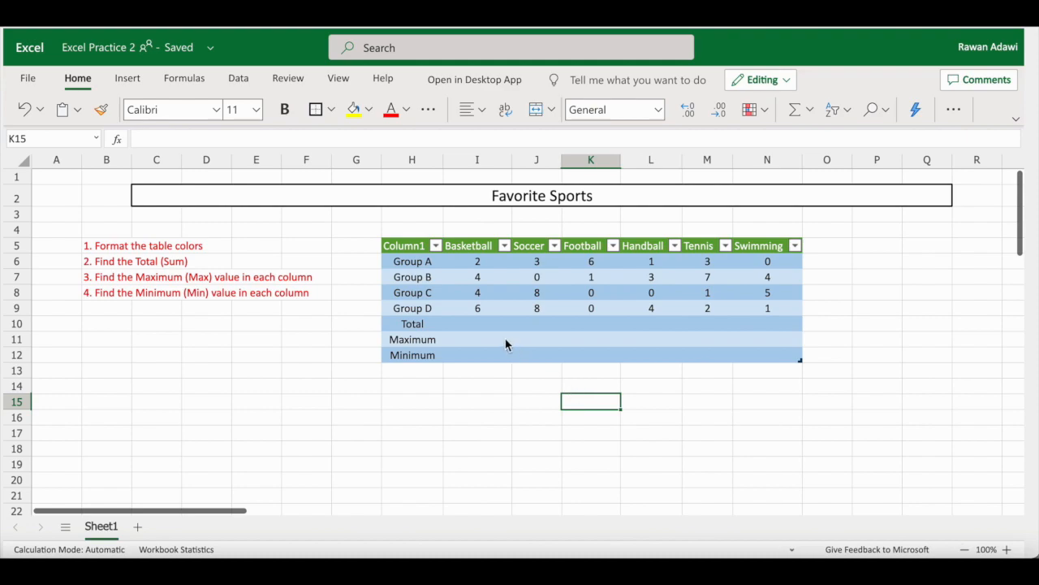
# Fill the Total row, H10:N10, with light gold and add top and bottom borders to it.
pyautogui.moveTo(392, 328); pyautogui.dragTo(773, 335)
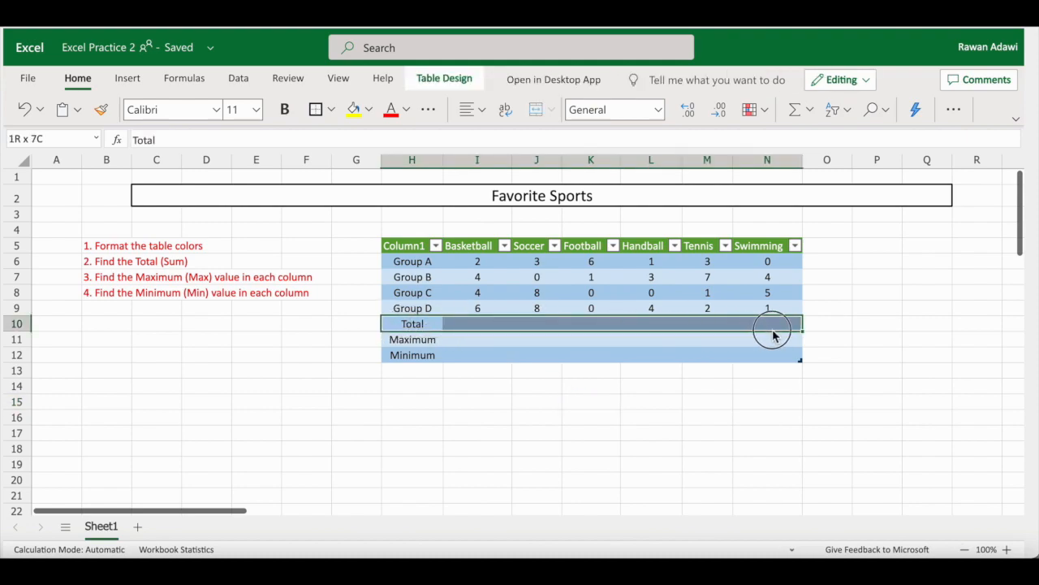
pyautogui.click(369, 114)
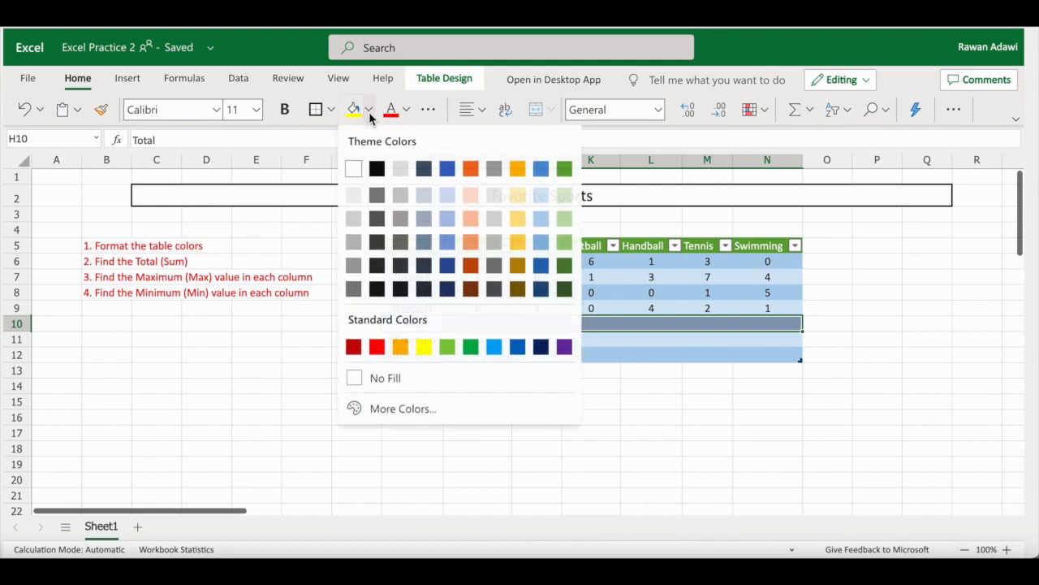
pyautogui.click(517, 196)
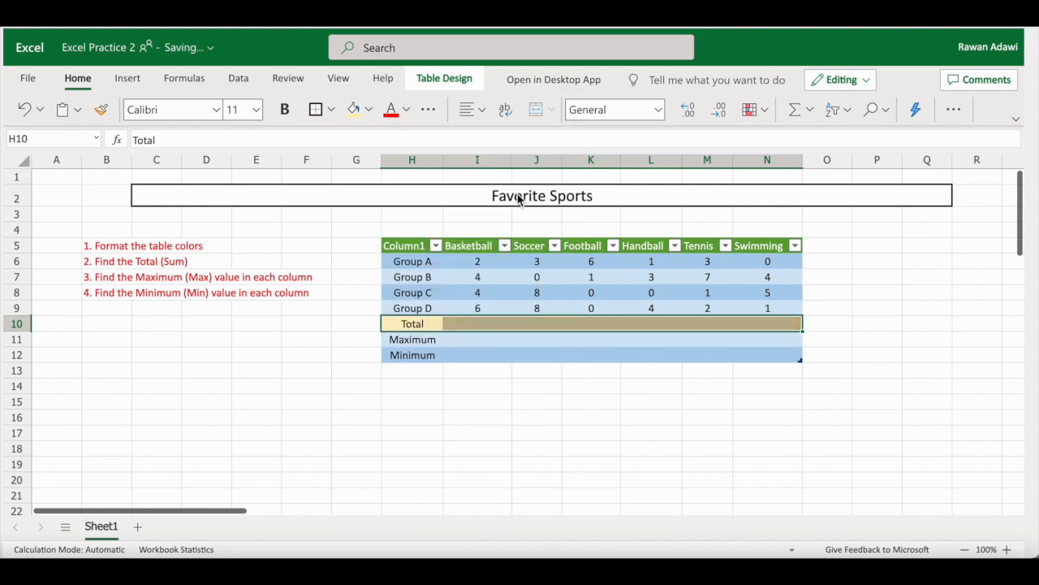
pyautogui.click(332, 111)
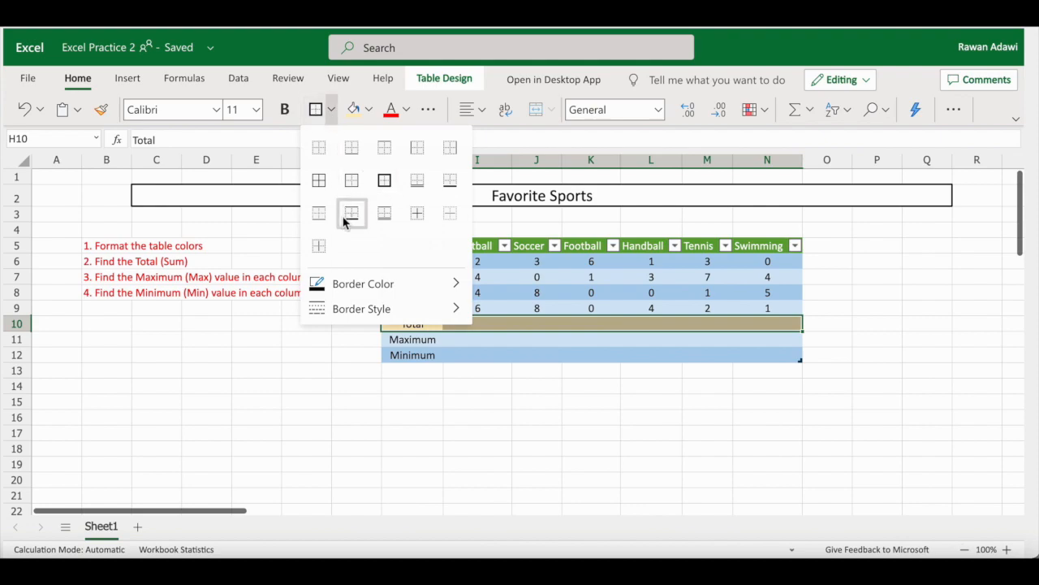
pyautogui.click(319, 213)
pyautogui.click(518, 378)
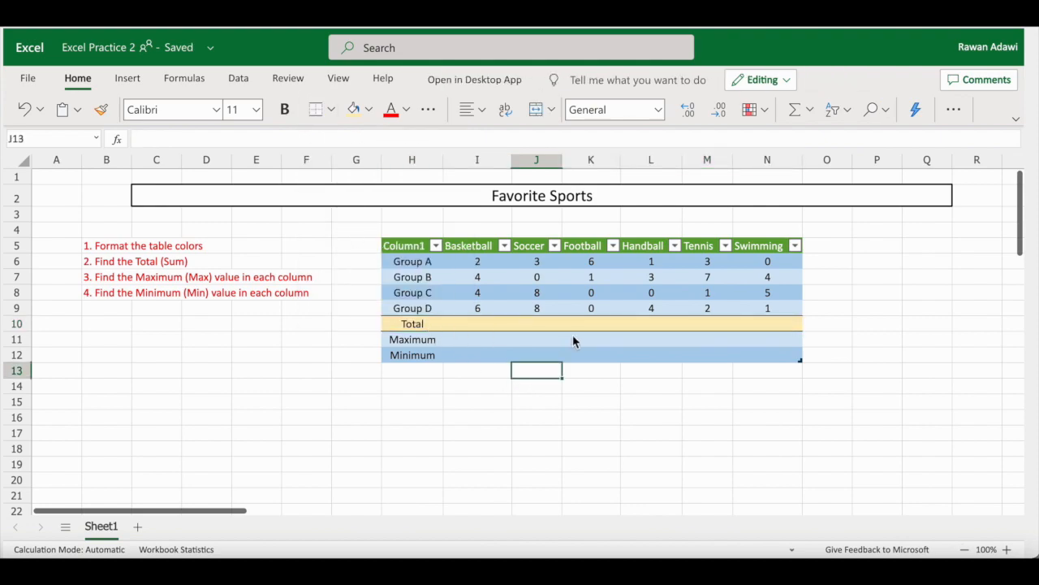
# Fill the Maximum row, H11:N11, with light orange and give it a bottom border.
pyautogui.moveTo(427, 343); pyautogui.dragTo(758, 345)
pyautogui.click(368, 109)
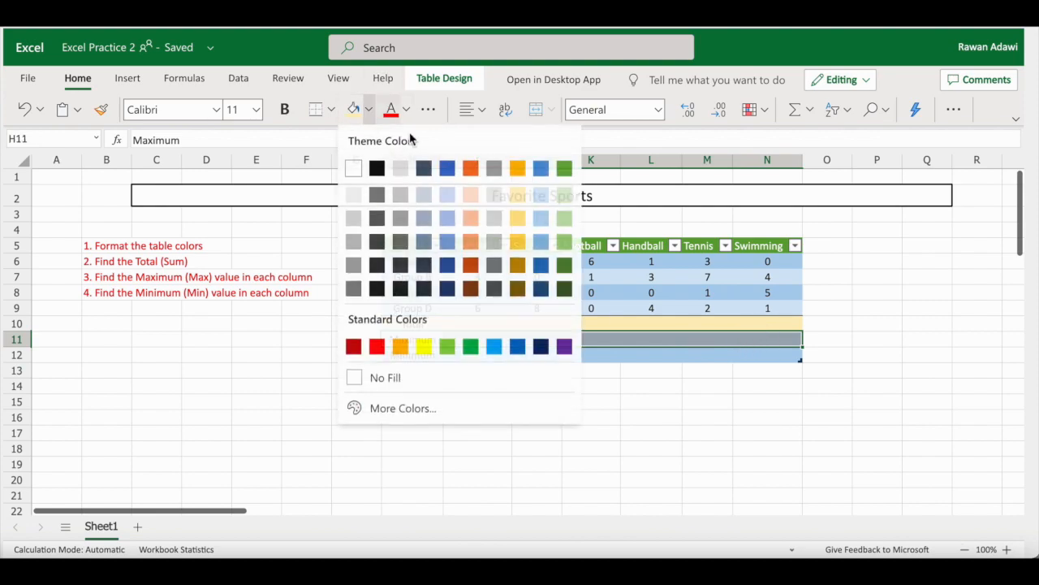
pyautogui.click(471, 195)
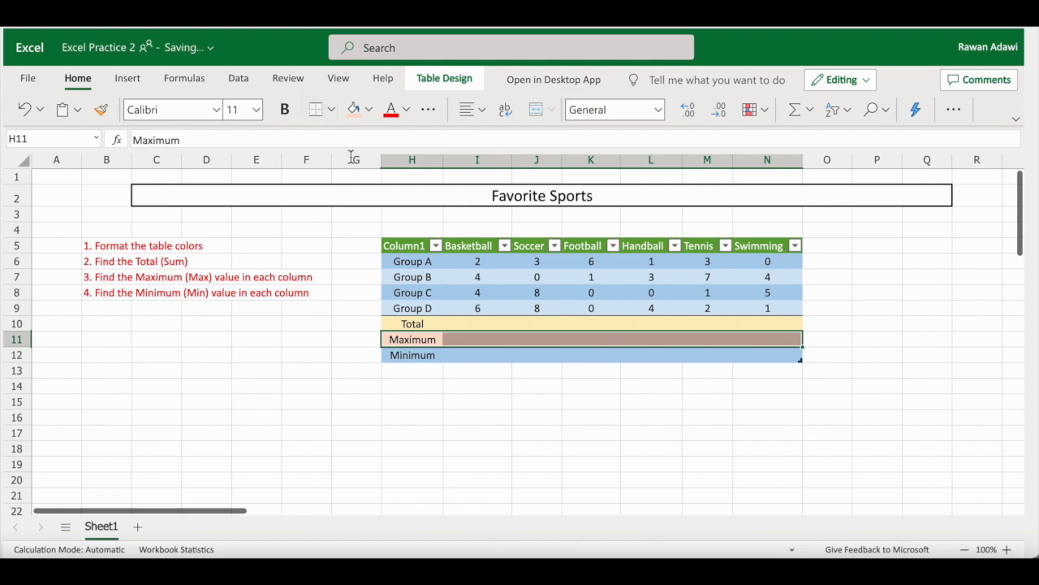
pyautogui.moveTo(591, 386); pyautogui.dragTo(536, 385)
# Fill the Minimum row, H12:N12, with light green and give it a bottom border.
pyautogui.moveTo(396, 363); pyautogui.dragTo(792, 357)
pyautogui.click(369, 116)
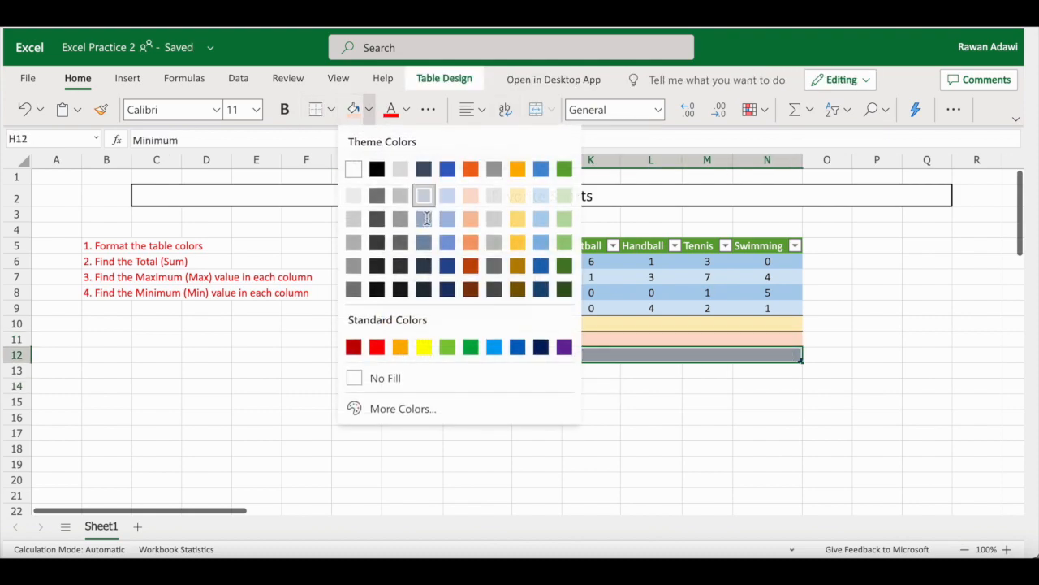
pyautogui.click(541, 195)
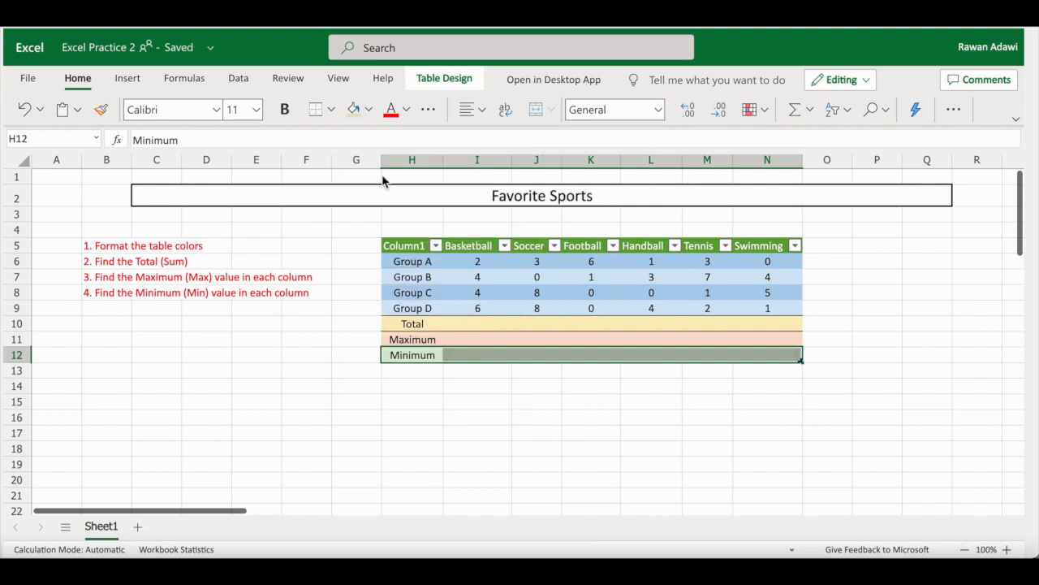
pyautogui.click(584, 413)
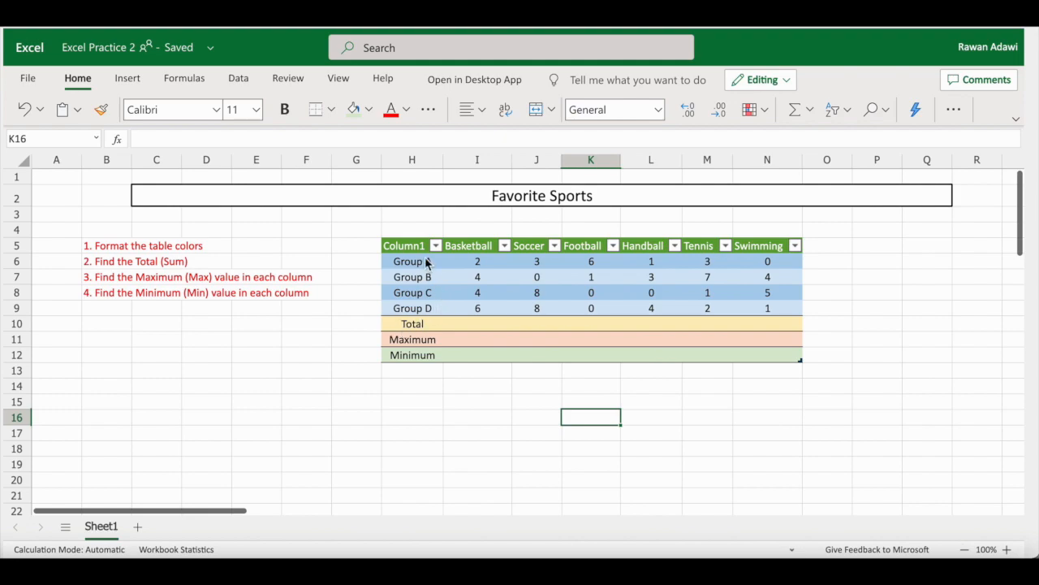
# Insert an AutoSum total of the four groups' Basketball values in cell I10.
pyautogui.click(470, 323)
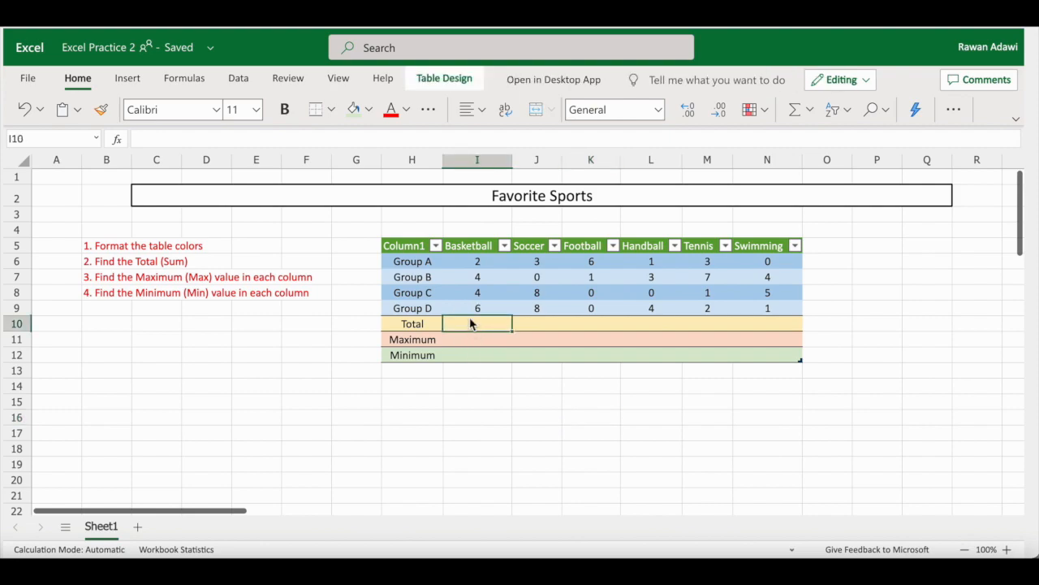
pyautogui.click(810, 110)
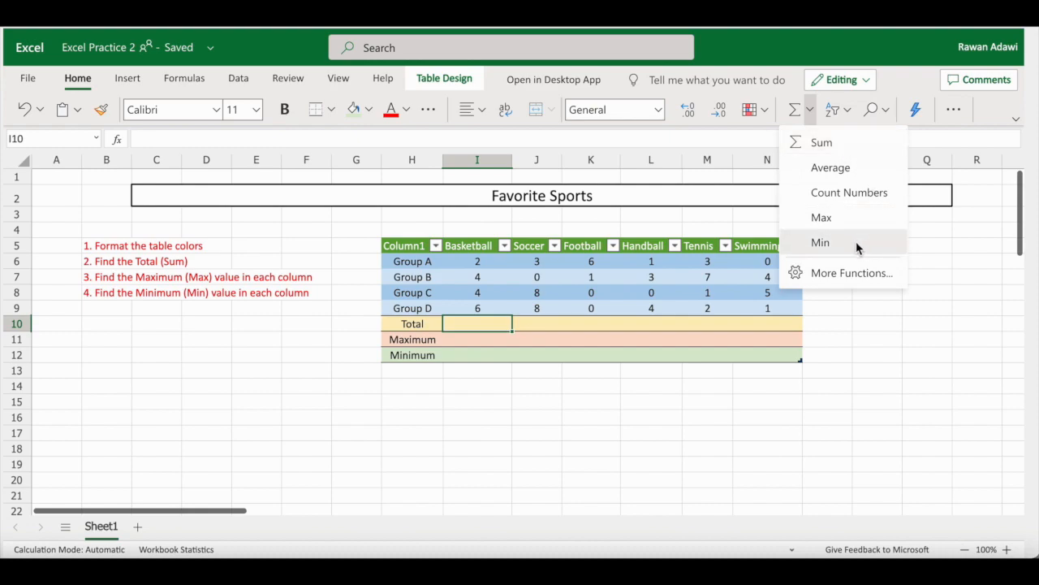
pyautogui.click(840, 142)
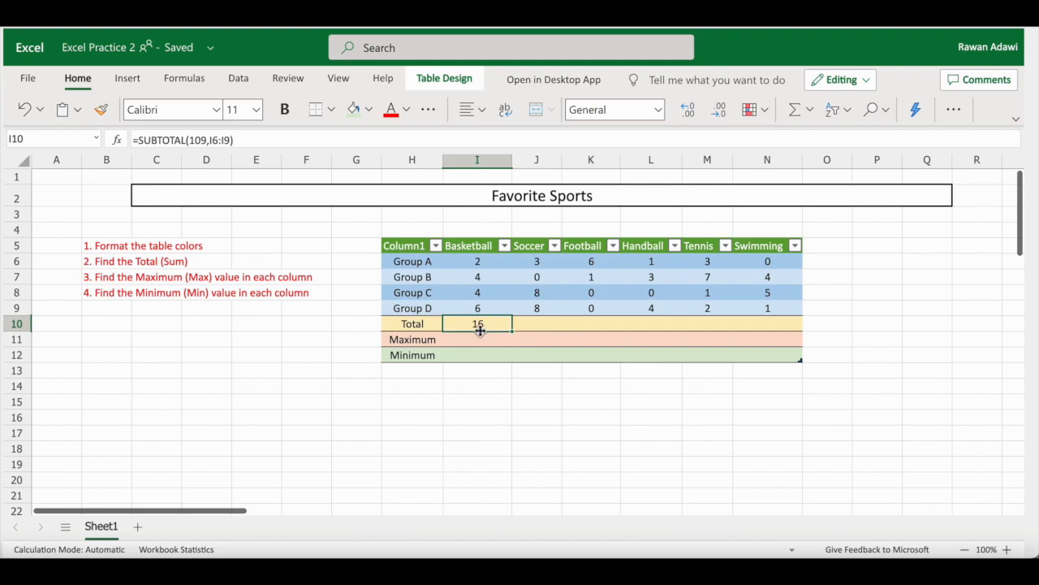
pyautogui.moveTo(512, 330); pyautogui.dragTo(768, 336)
pyautogui.click(662, 387)
pyautogui.click(30, 111)
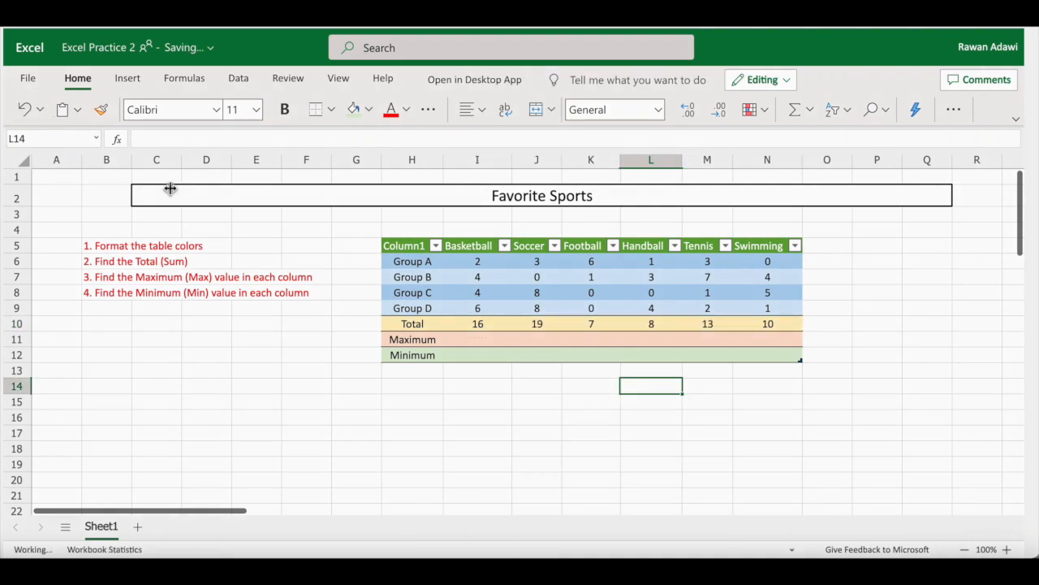
# Insert AutoSum totals for the Soccer and Football columns in cells J10 and K10.
pyautogui.click(537, 327)
pyautogui.click(810, 111)
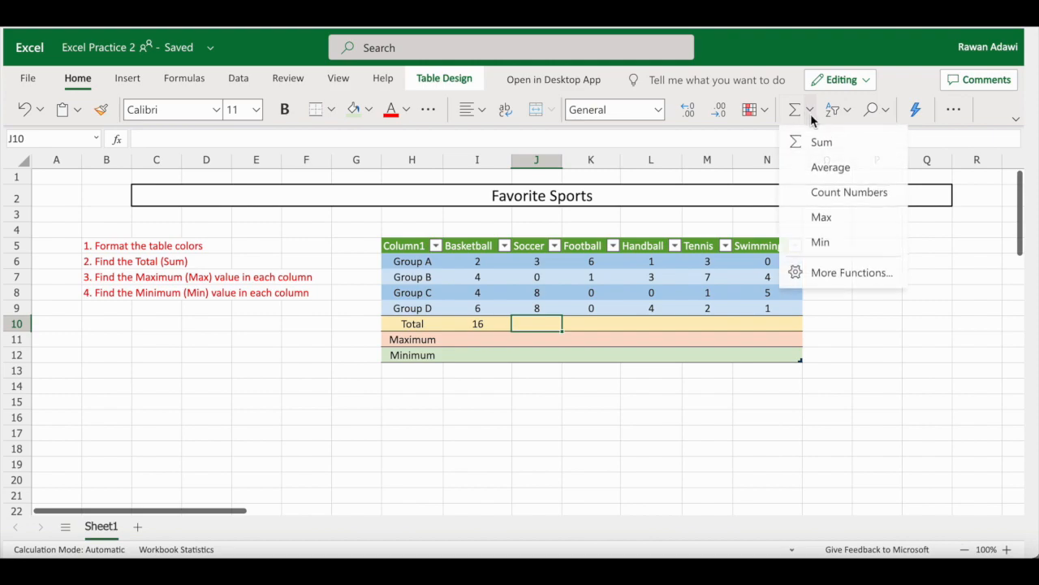
pyautogui.click(820, 141)
pyautogui.click(605, 325)
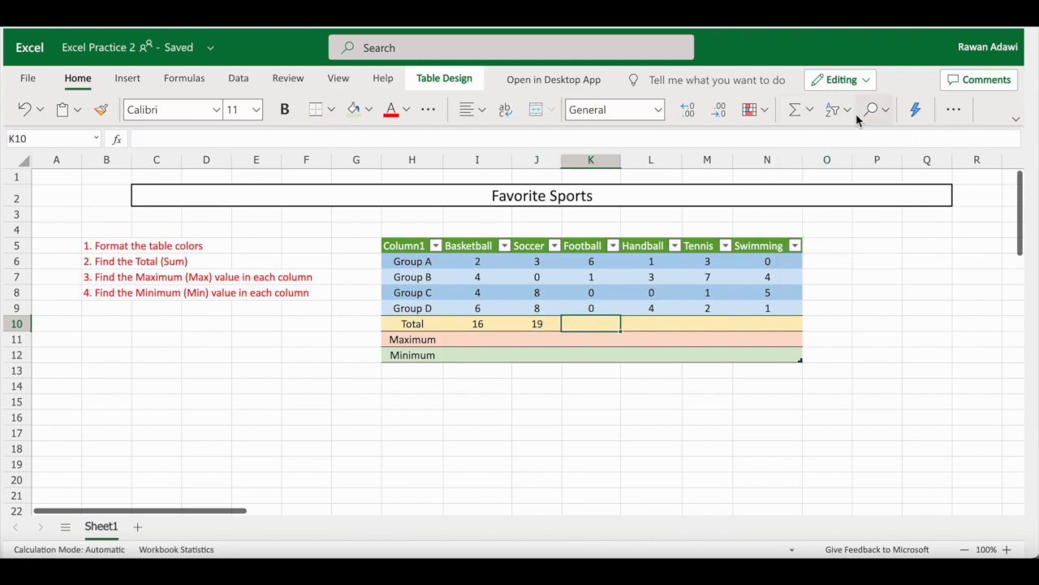
pyautogui.click(810, 111)
pyautogui.click(844, 148)
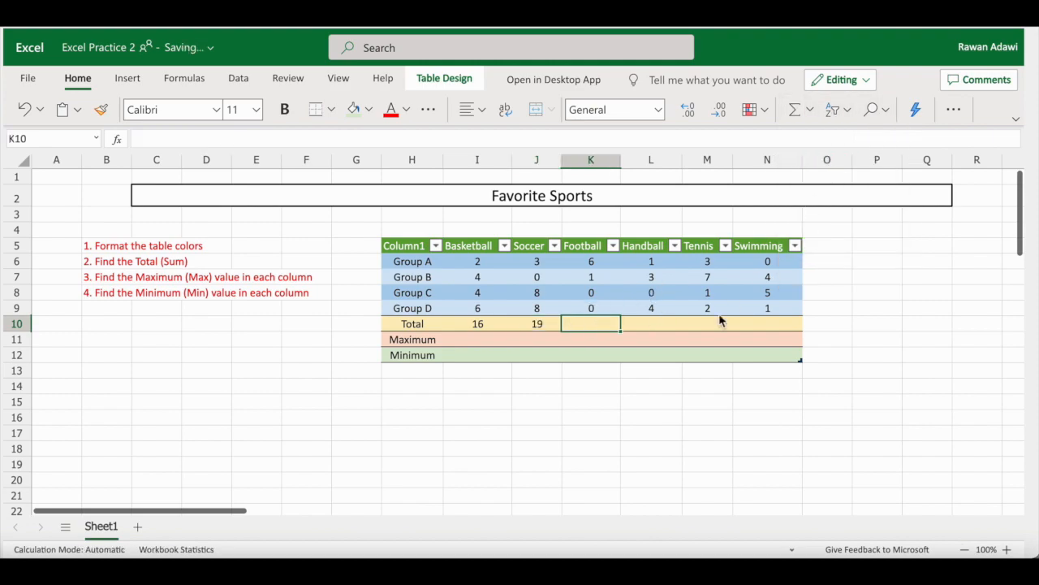
# Insert AutoSum totals for the Handball, Tennis and Swimming columns in cells L10, M10 and N10.
pyautogui.click(649, 322)
pyautogui.click(810, 112)
pyautogui.click(827, 144)
pyautogui.press('Tab')
pyautogui.click(811, 111)
pyautogui.click(827, 145)
pyautogui.click(771, 323)
pyautogui.click(810, 111)
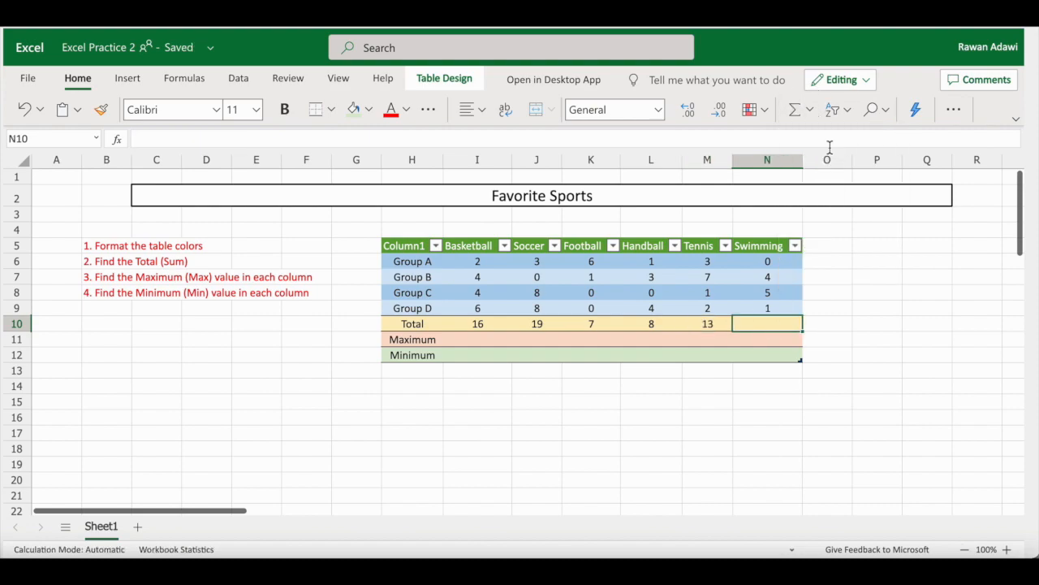
pyautogui.click(830, 148)
pyautogui.moveTo(526, 386); pyautogui.dragTo(523, 373)
# Insert the Max function for the Basketball and Soccer columns in cells I11 and J11 of the Maximum row.
pyautogui.click(468, 344)
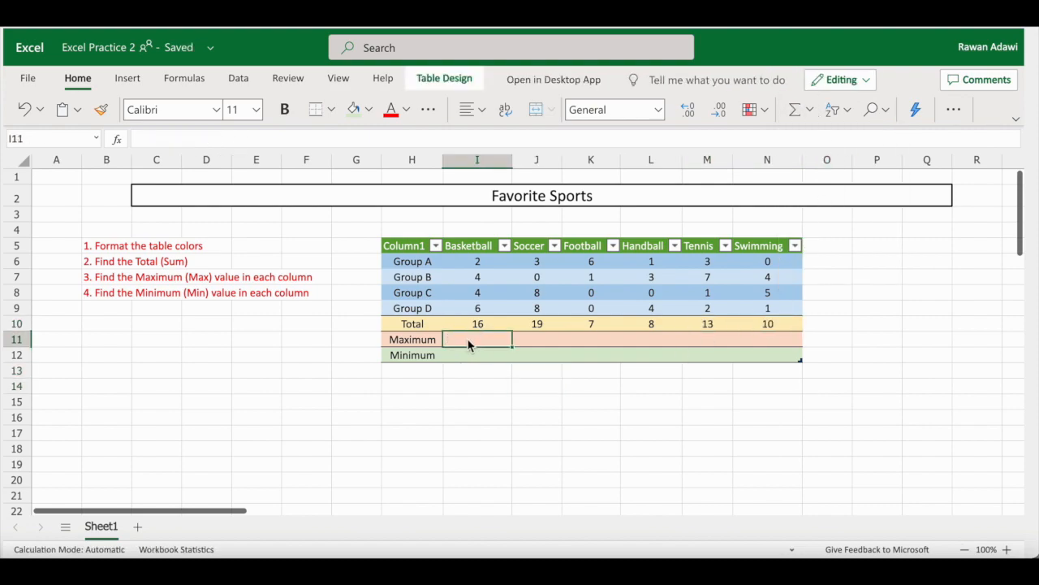
pyautogui.click(811, 110)
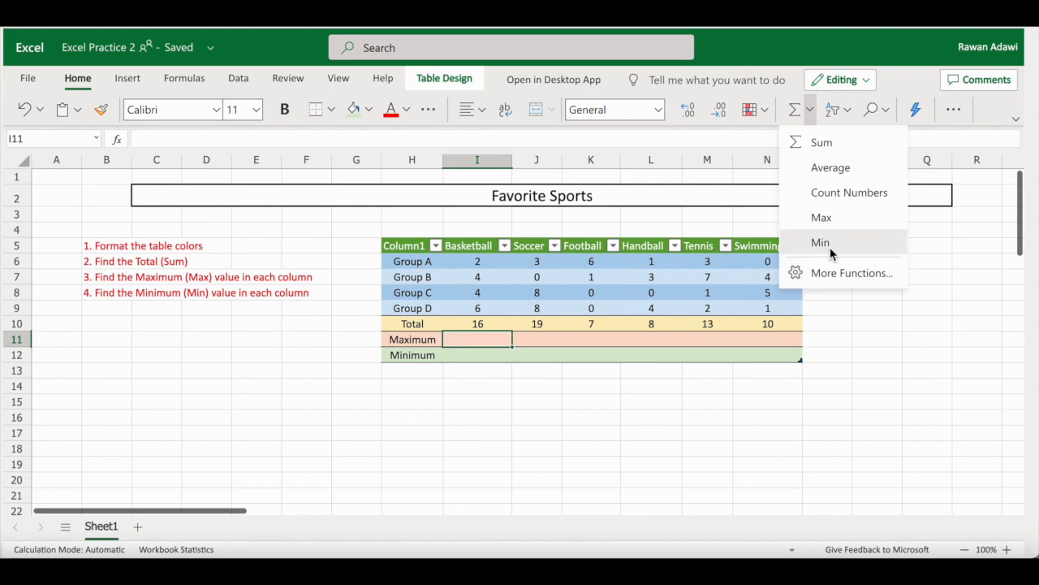
pyautogui.click(838, 216)
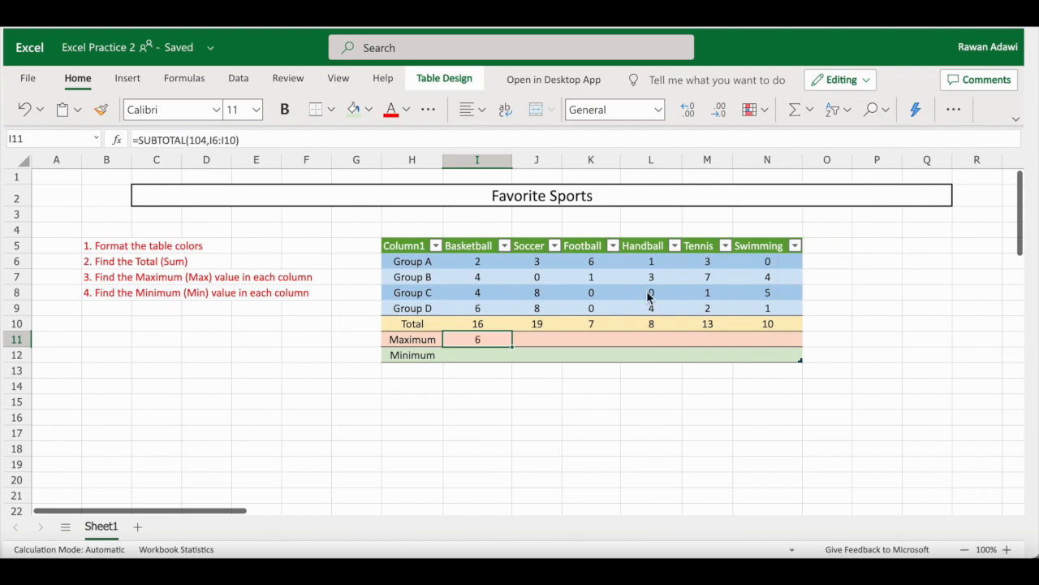
pyautogui.click(534, 345)
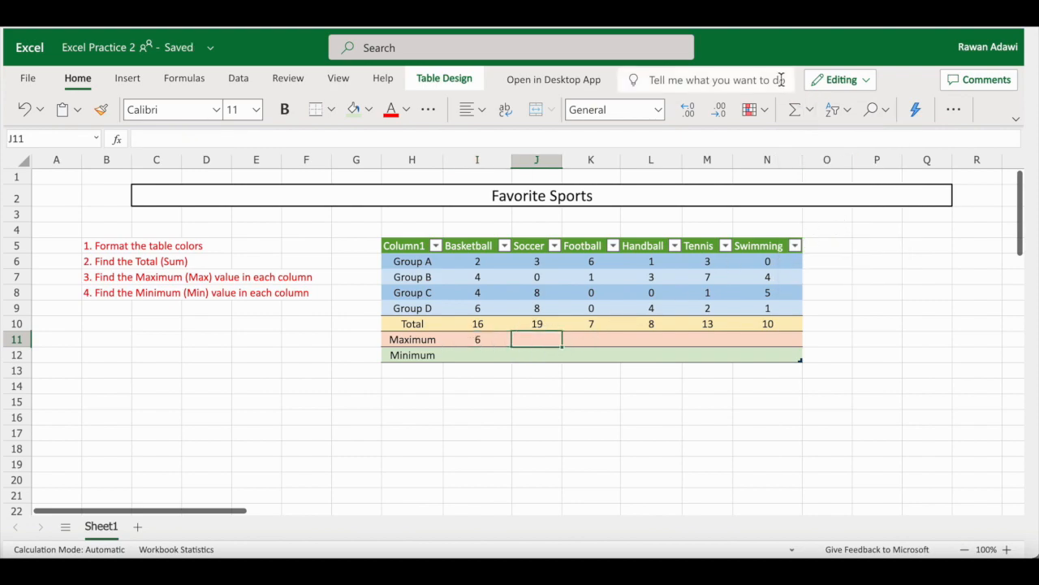
pyautogui.click(810, 110)
pyautogui.click(854, 213)
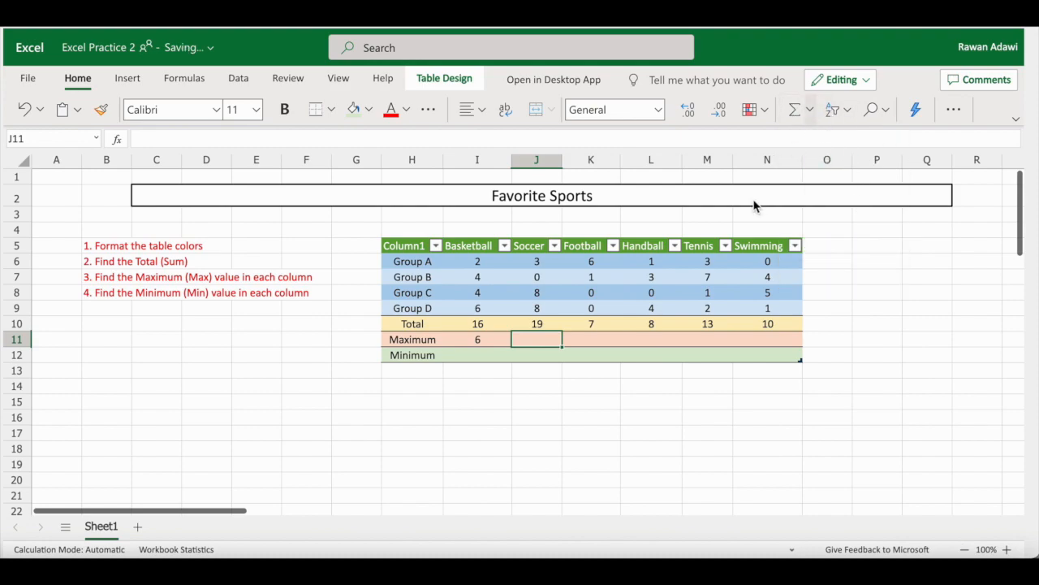
# Insert the Max function for the Football and Handball columns in cells K11 and L11 of the Maximum row.
pyautogui.click(591, 341)
pyautogui.click(809, 110)
pyautogui.click(841, 220)
pyautogui.click(651, 340)
pyautogui.click(810, 109)
pyautogui.click(842, 218)
# Insert the Max function for the Tennis and Swimming columns in cells M11 and N11 of the Maximum row.
pyautogui.click(707, 340)
pyautogui.click(810, 109)
pyautogui.click(846, 212)
pyautogui.click(766, 340)
pyautogui.click(842, 219)
# Insert the Min function for the Basketball and Soccer columns in cells I12 and J12 of the Minimum row.
pyautogui.click(477, 355)
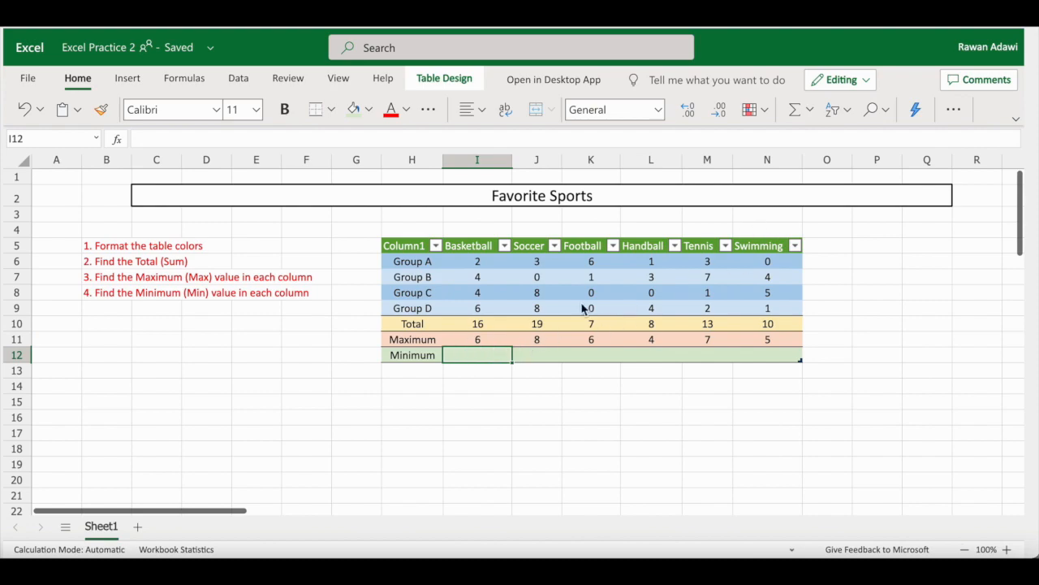
pyautogui.click(816, 115)
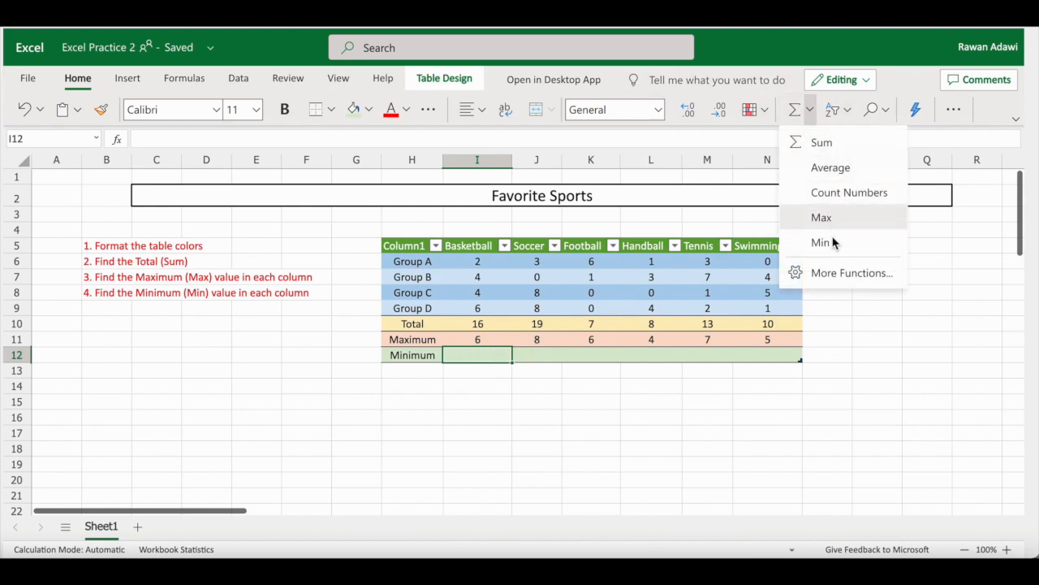
pyautogui.click(832, 242)
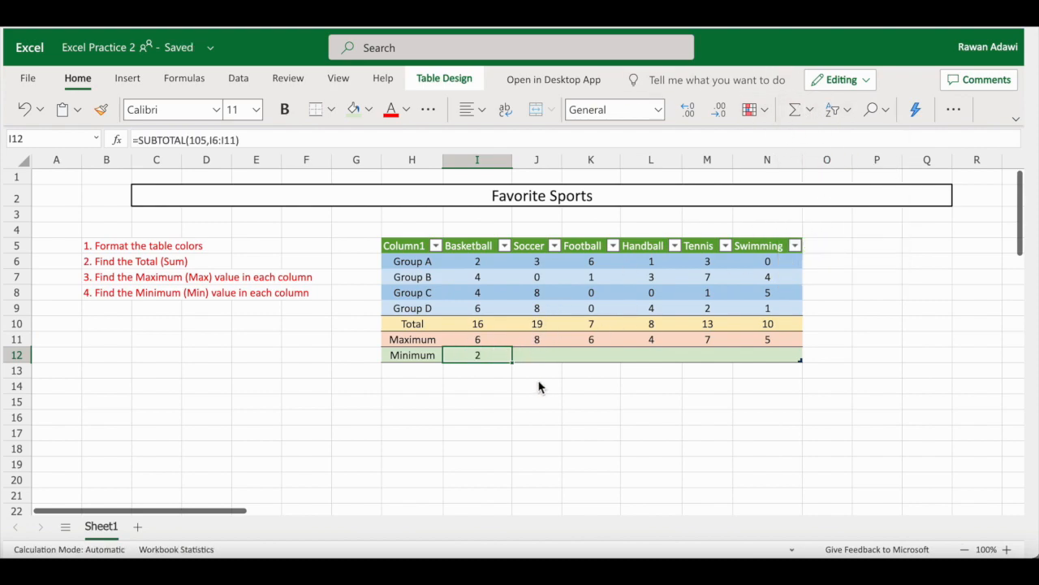
pyautogui.click(536, 356)
pyautogui.click(811, 110)
pyautogui.click(833, 242)
# Insert the Min function for the Football, Handball, Tennis and Swimming columns in cells K12 to N12.
pyautogui.click(592, 358)
pyautogui.click(814, 115)
pyautogui.click(835, 241)
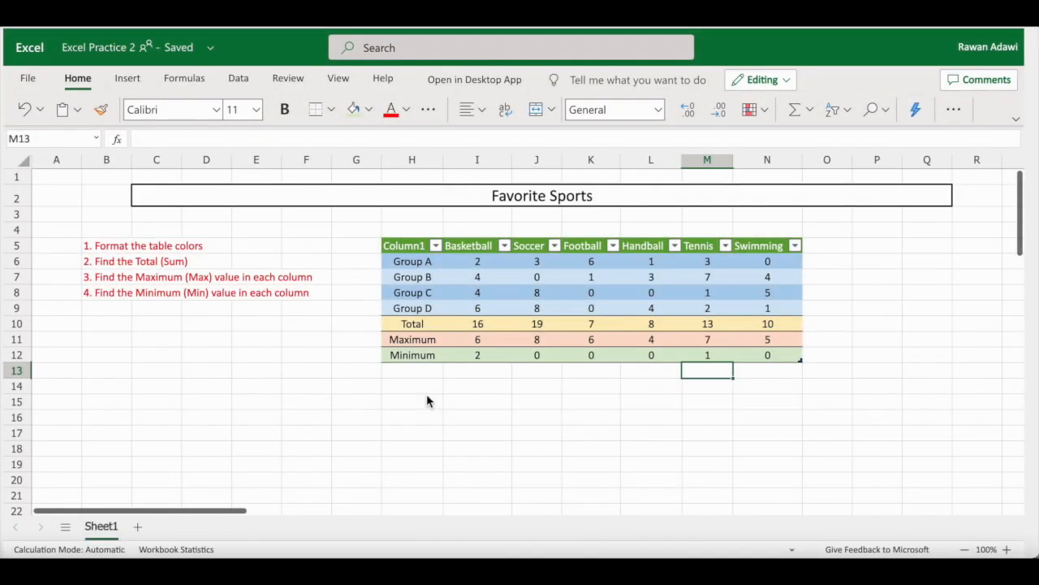
pyautogui.click(427, 398)
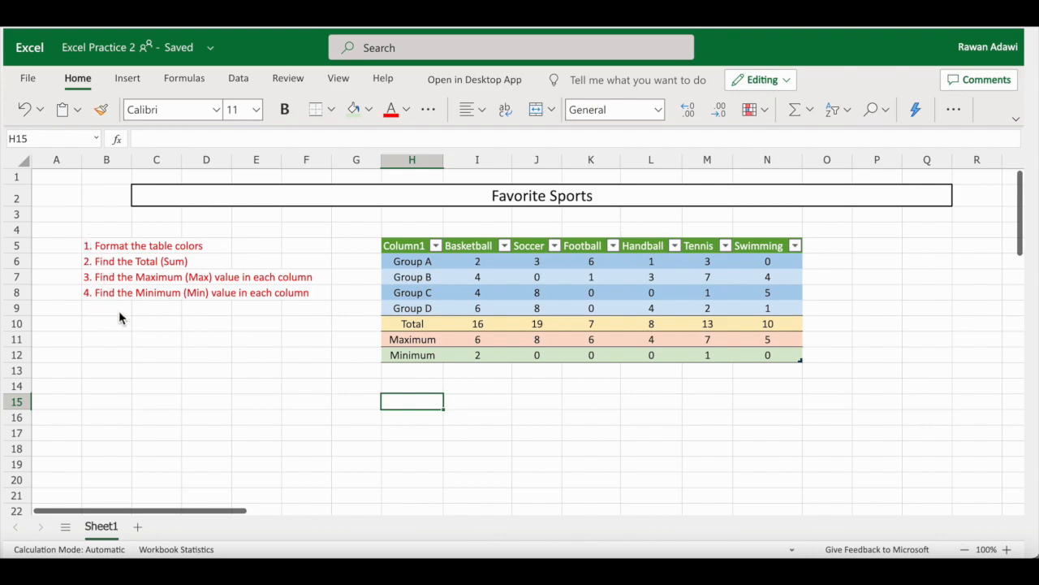
pyautogui.click(536, 418)
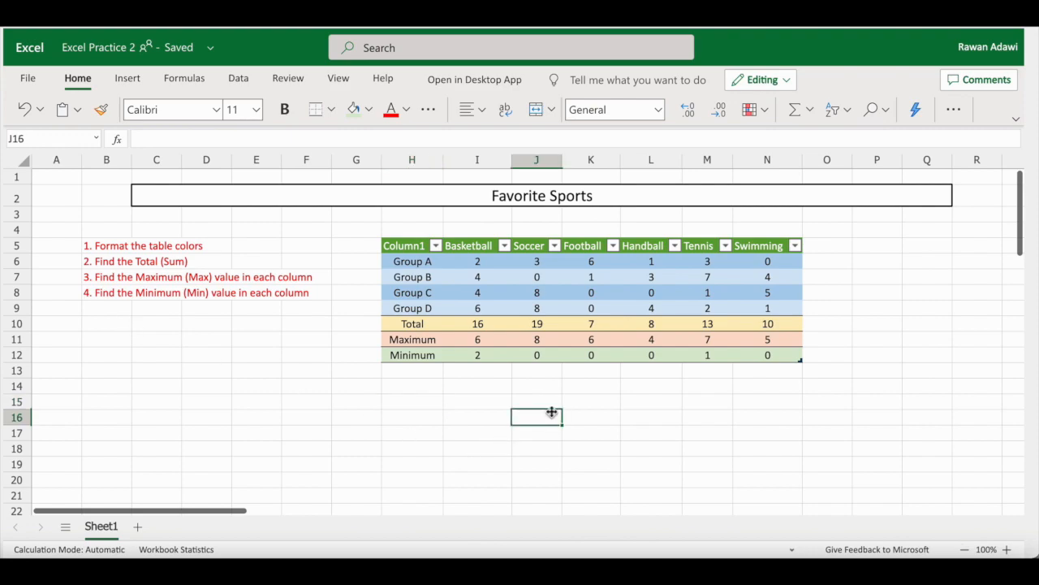
pyautogui.moveTo(410, 248); pyautogui.dragTo(789, 362)
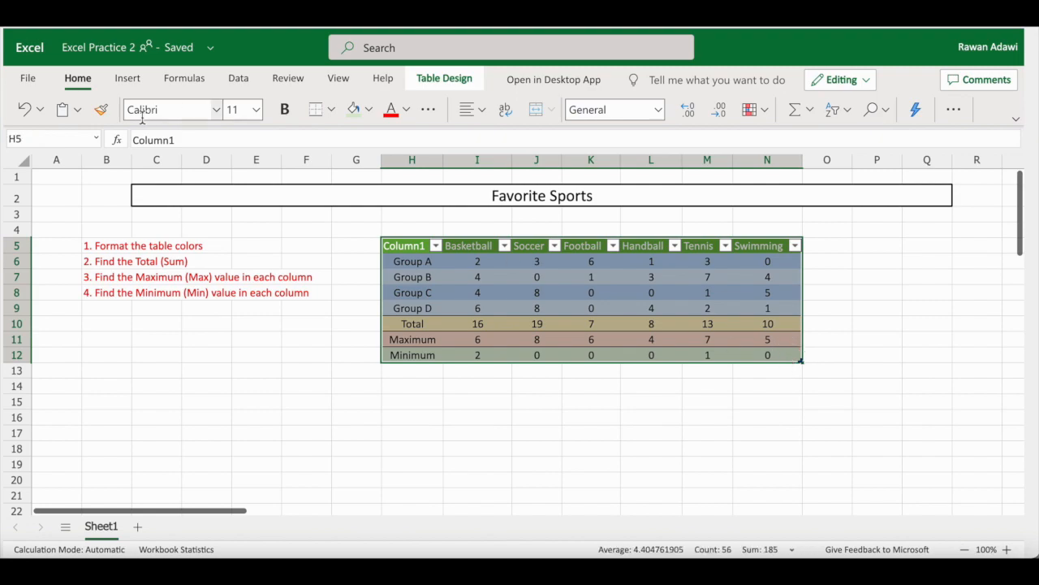
pyautogui.click(127, 78)
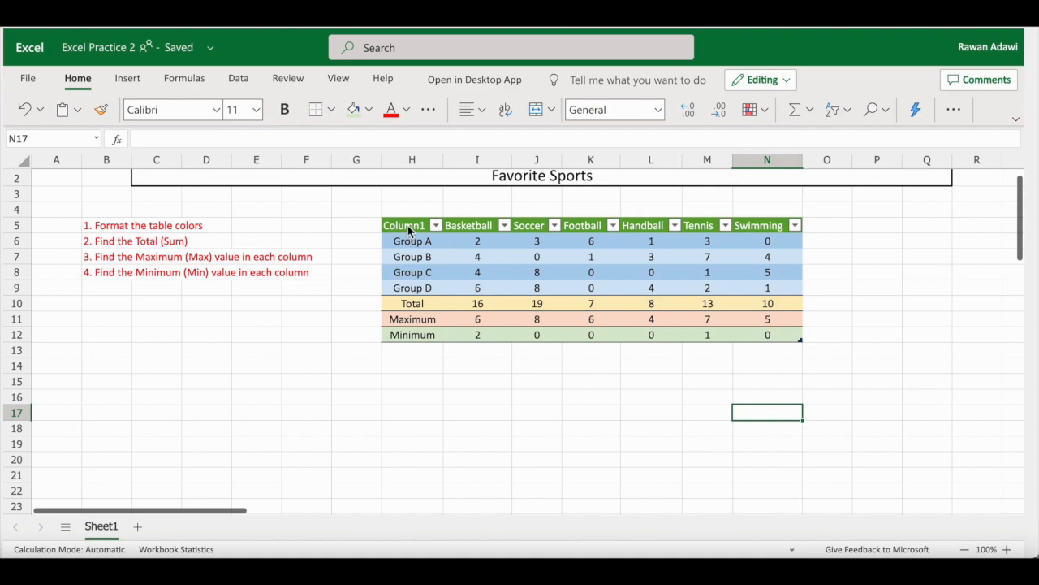
# Insert a clustered bar chart of the table range H5:N10 and place it below the red task list, starting around row 14.
pyautogui.moveTo(408, 231); pyautogui.dragTo(766, 302)
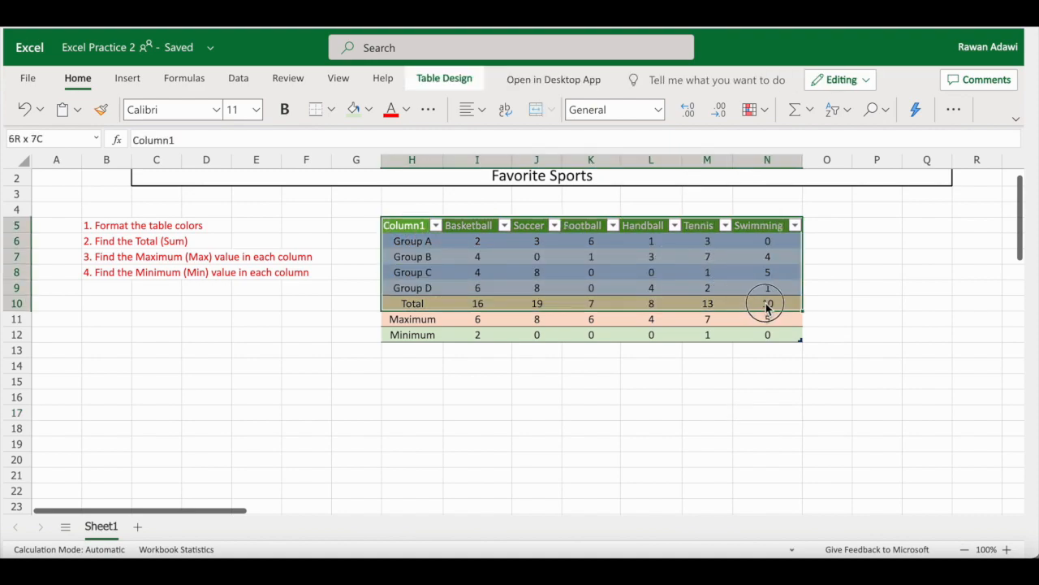
pyautogui.click(128, 78)
pyautogui.click(581, 116)
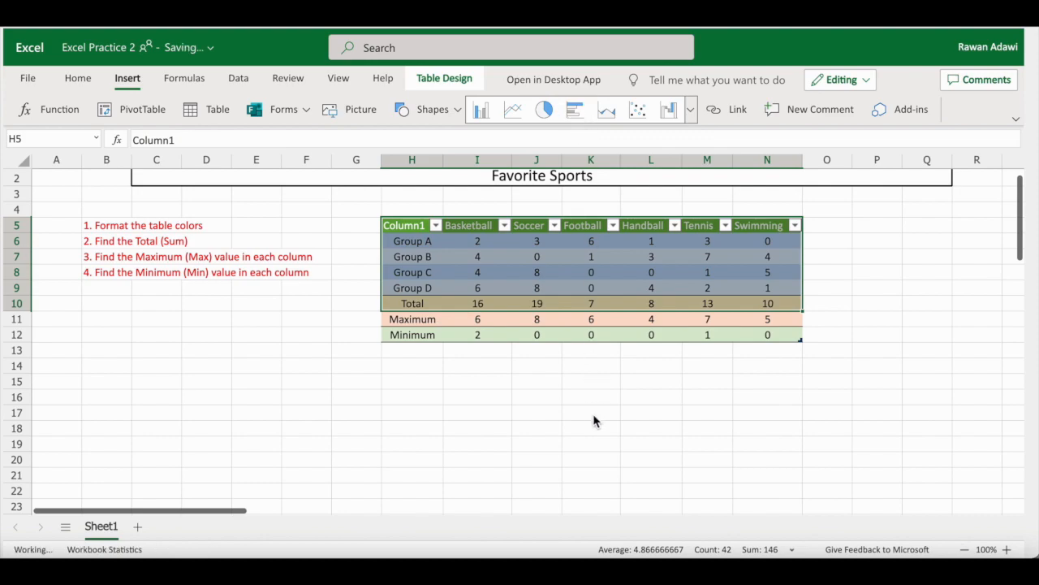
pyautogui.moveTo(510, 255); pyautogui.dragTo(299, 366)
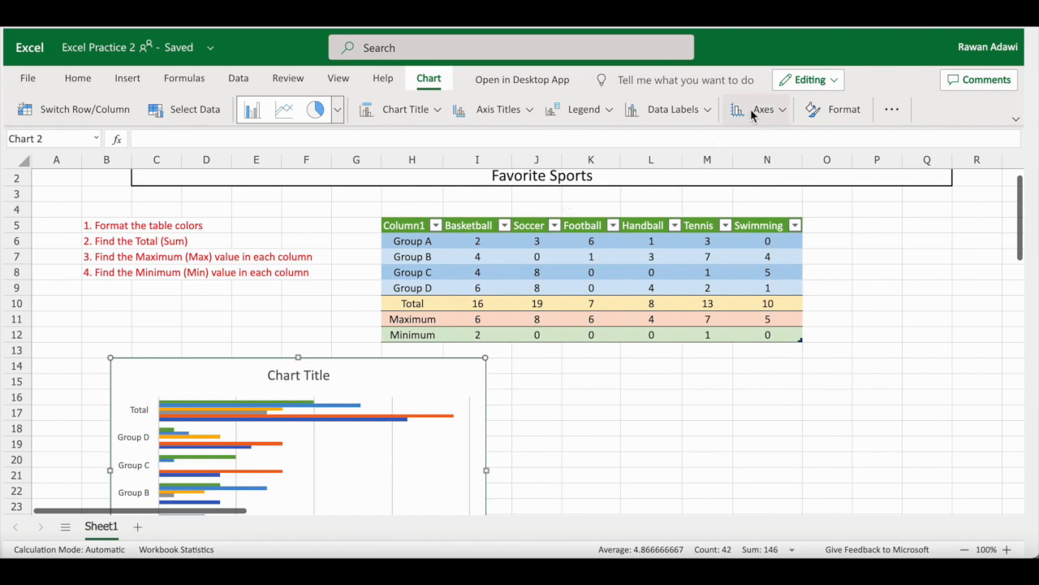
# Change the bar chart's title to "Favorite Sports".
pyautogui.click(402, 109)
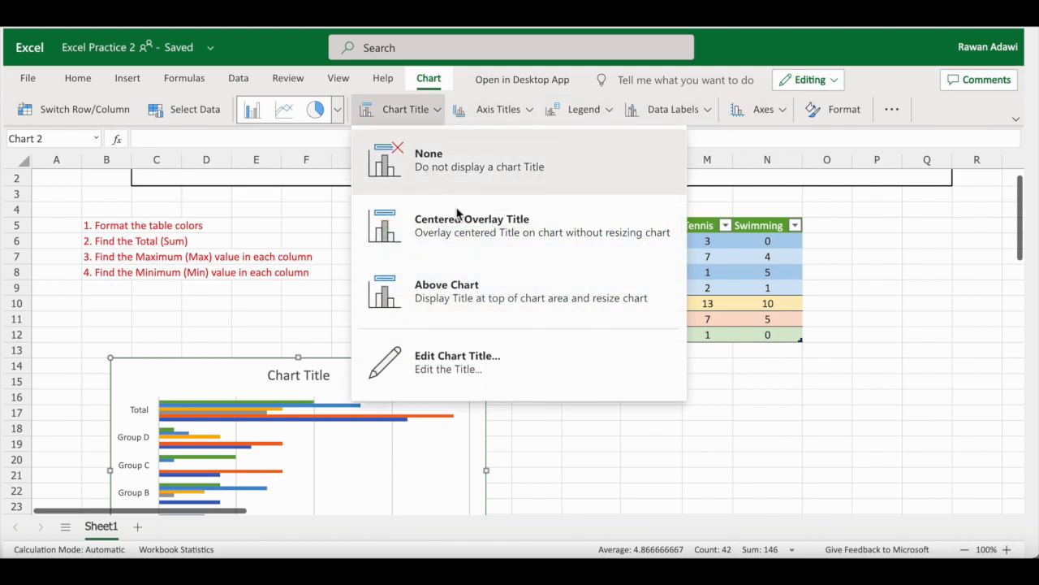
pyautogui.click(458, 374)
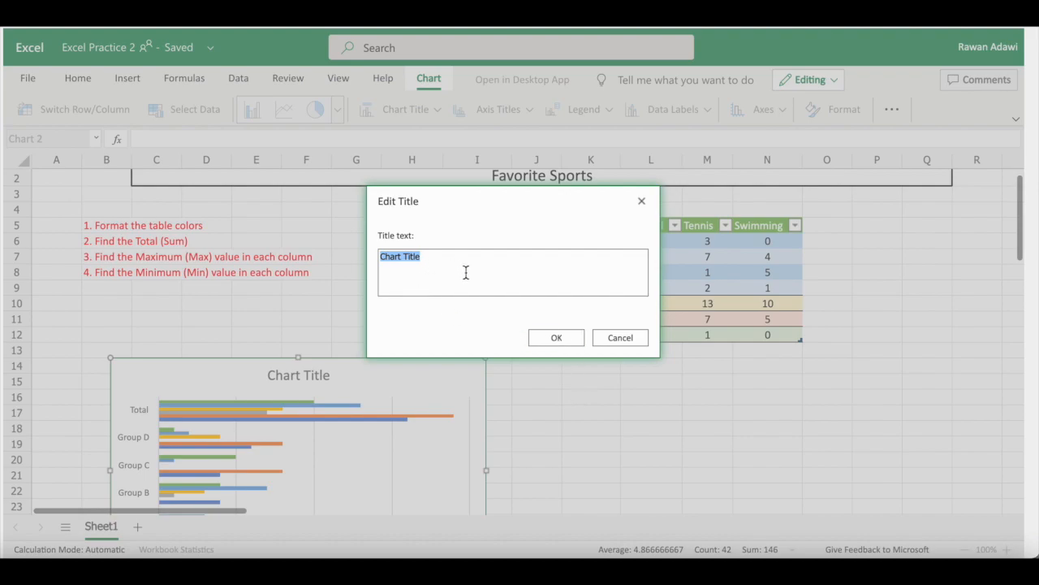
pyautogui.write('Favorite Sports')
pyautogui.click(556, 337)
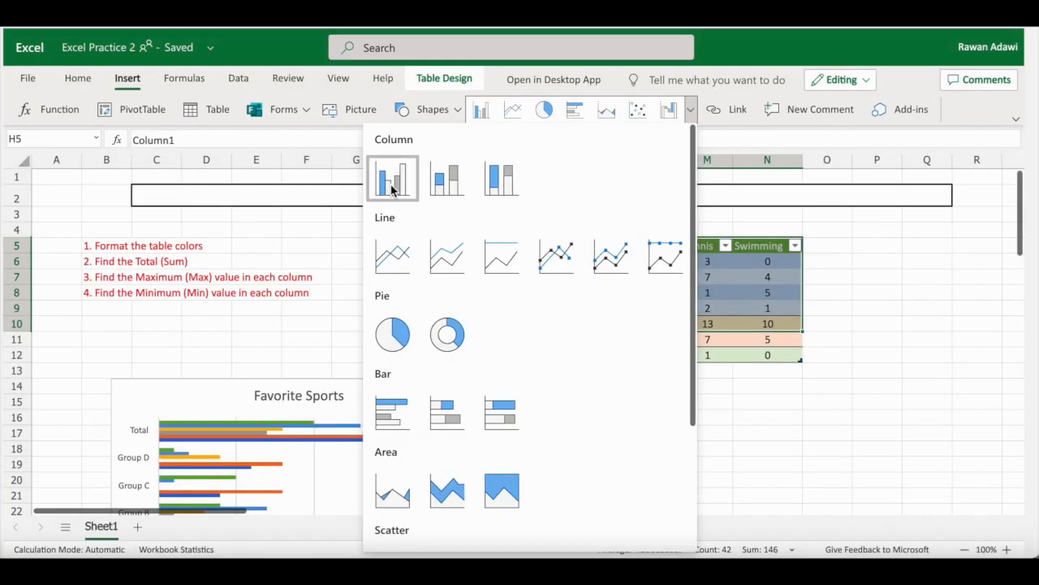
# Insert a clustered column chart of H5:N10, placed below the table beside the bar chart, and title it "Favorite Sports".
pyautogui.click(390, 178)
pyautogui.moveTo(528, 249); pyautogui.dragTo(736, 399)
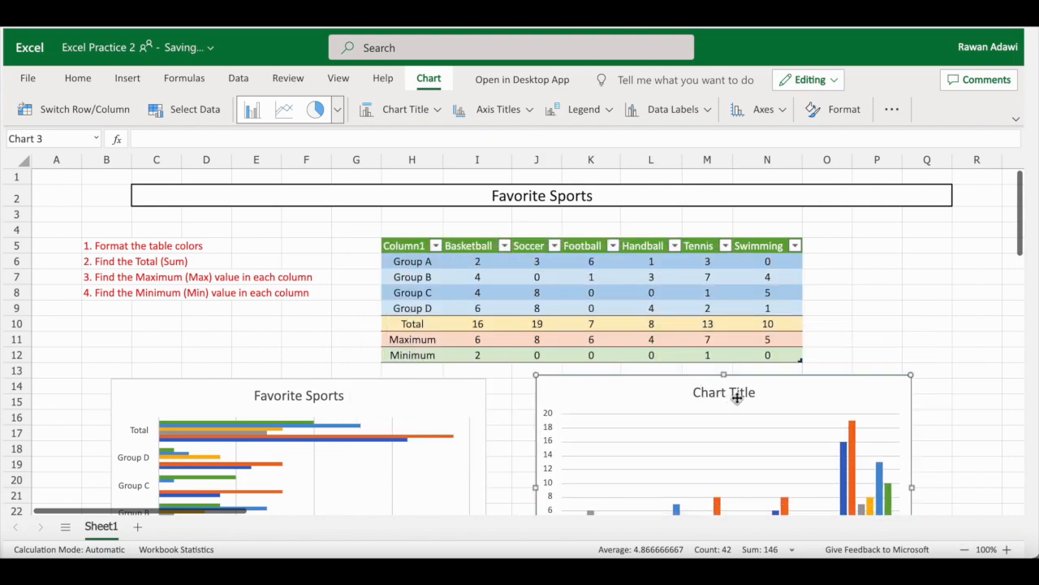
pyautogui.click(404, 109)
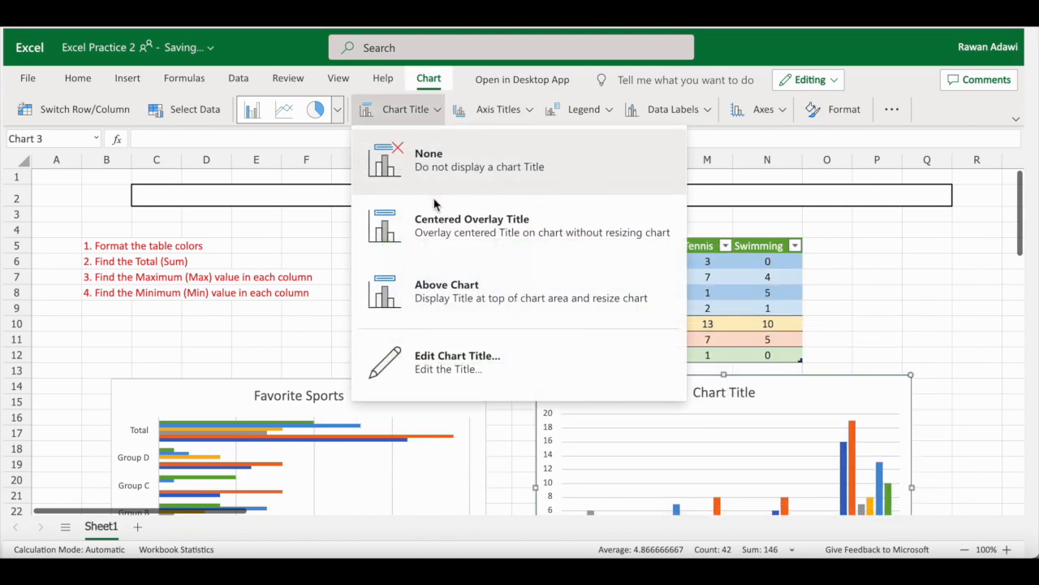
pyautogui.click(462, 365)
pyautogui.write('Favorite Sports')
pyautogui.click(557, 338)
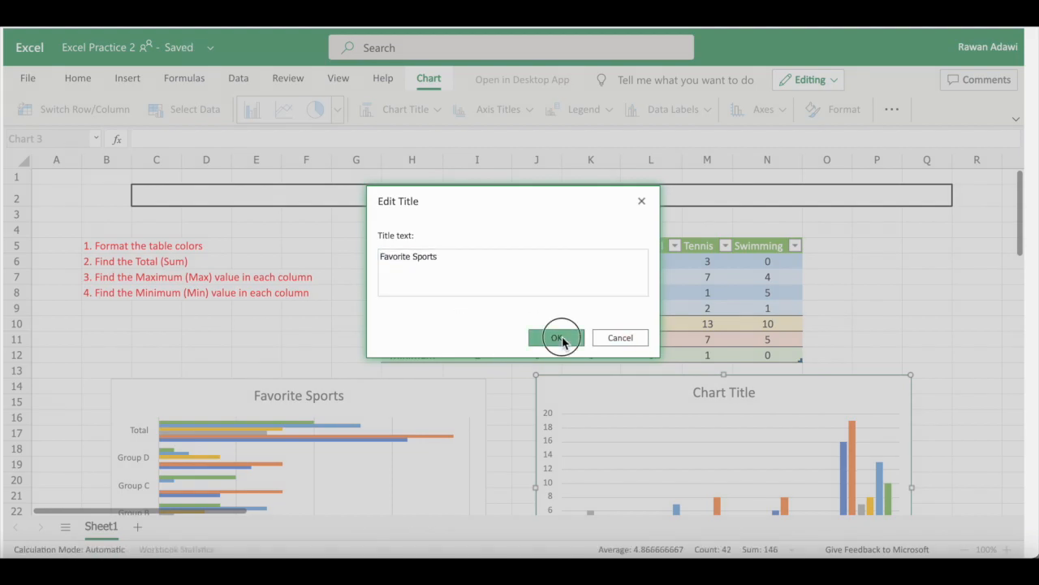
pyautogui.click(926, 323)
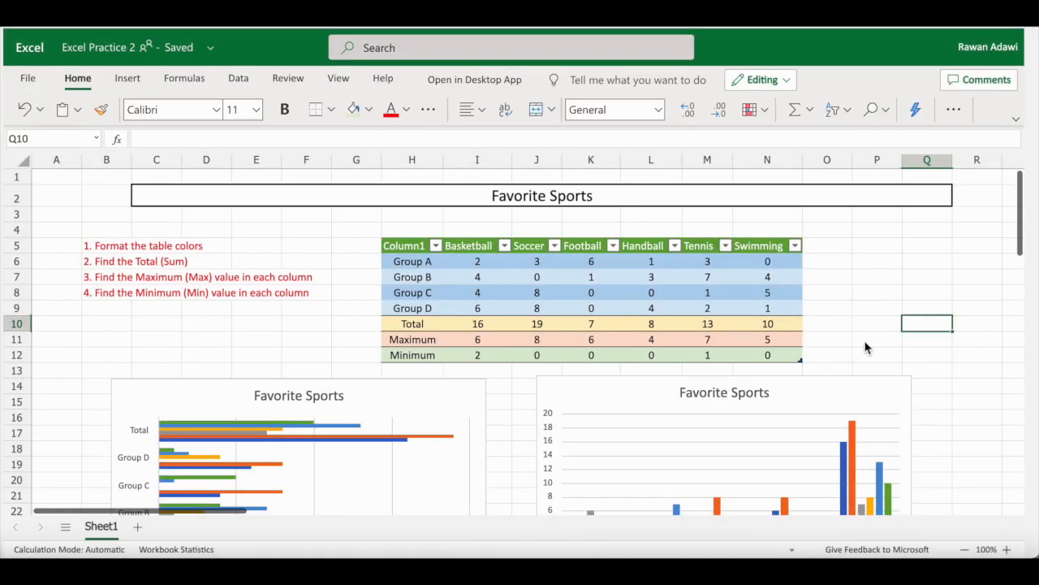
pyautogui.scroll(-3, 866, 344)
pyautogui.scroll(3, 865, 344)
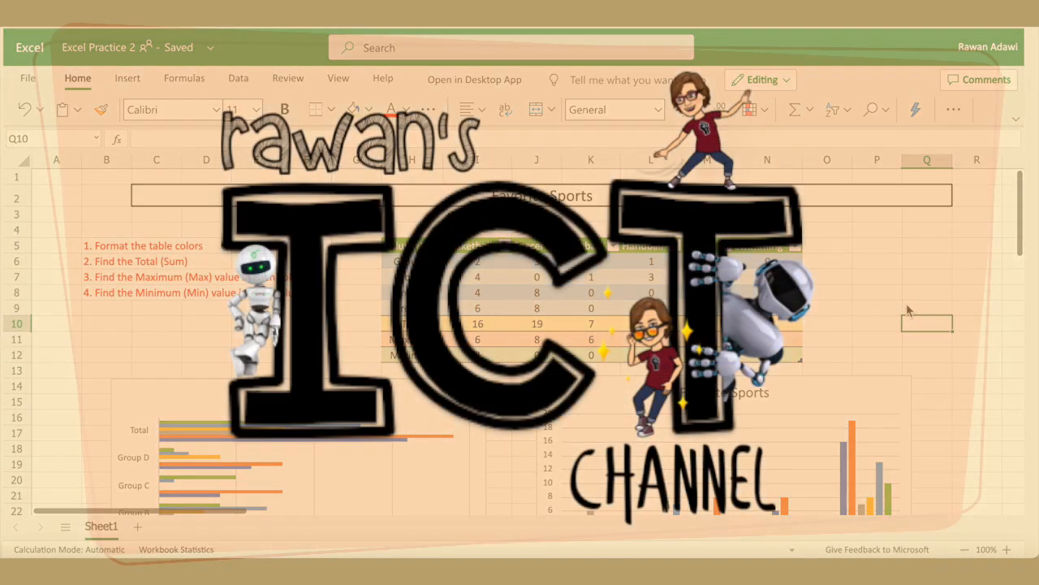